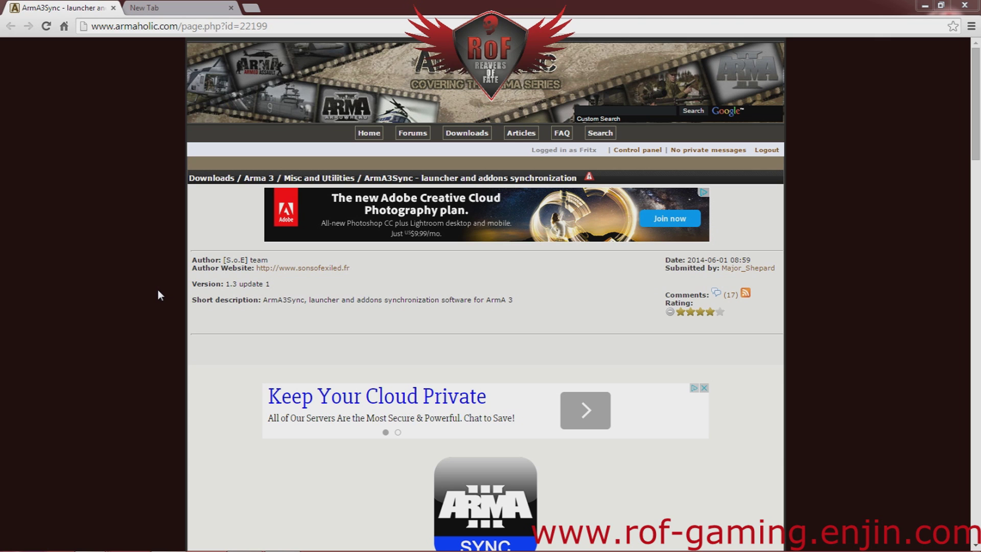
# Locate the ArmA3Sync FTP downloads on its Armaholic page and view the RoFConfig.rar download address in the other tab
pyautogui.scroll(-20, 158, 289)
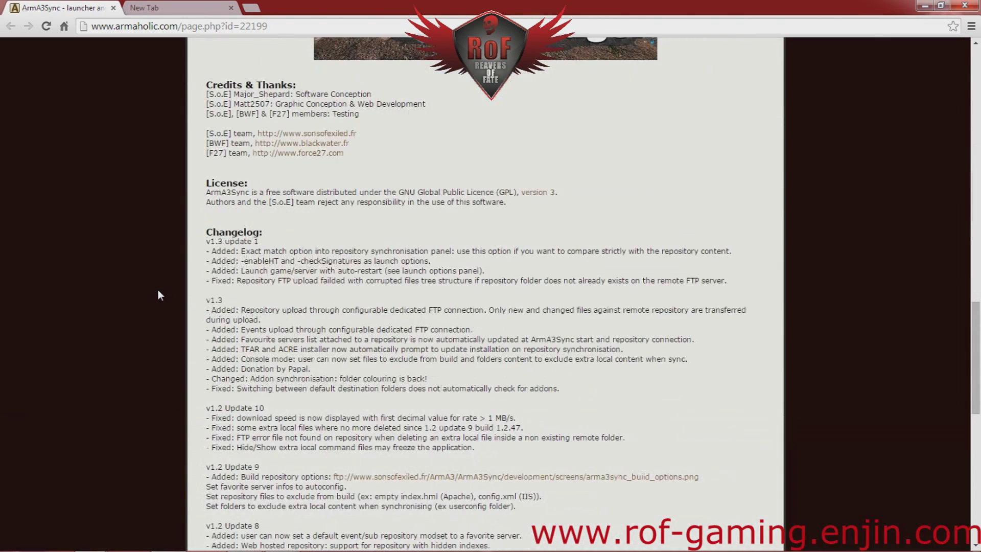
pyautogui.scroll(-15, 158, 290)
pyautogui.click(217, 327)
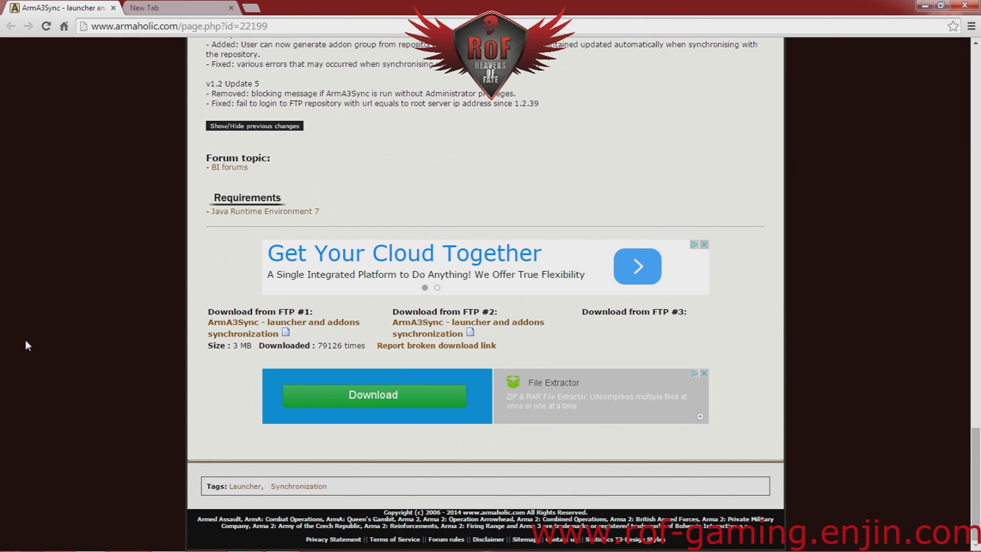
pyautogui.click(160, 7)
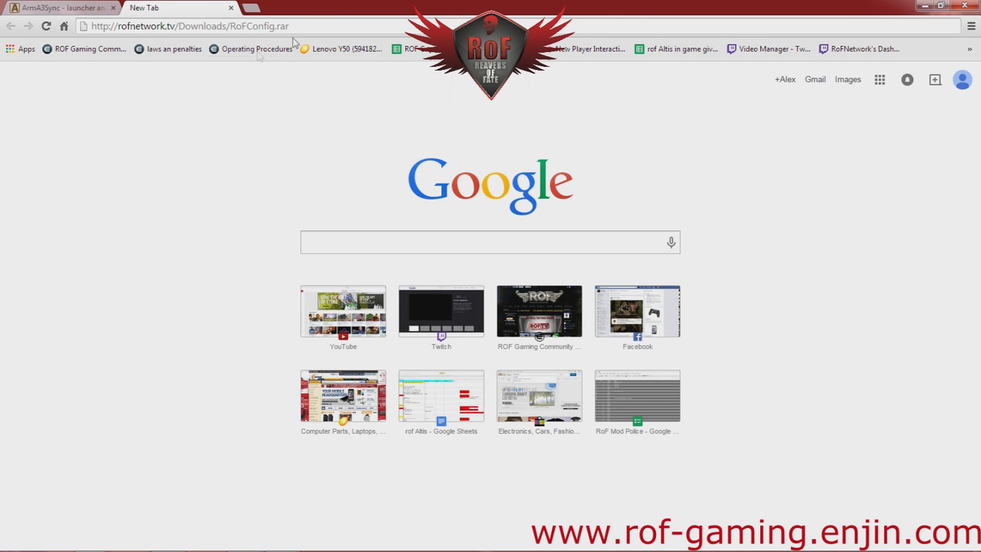
pyautogui.click(86, 6)
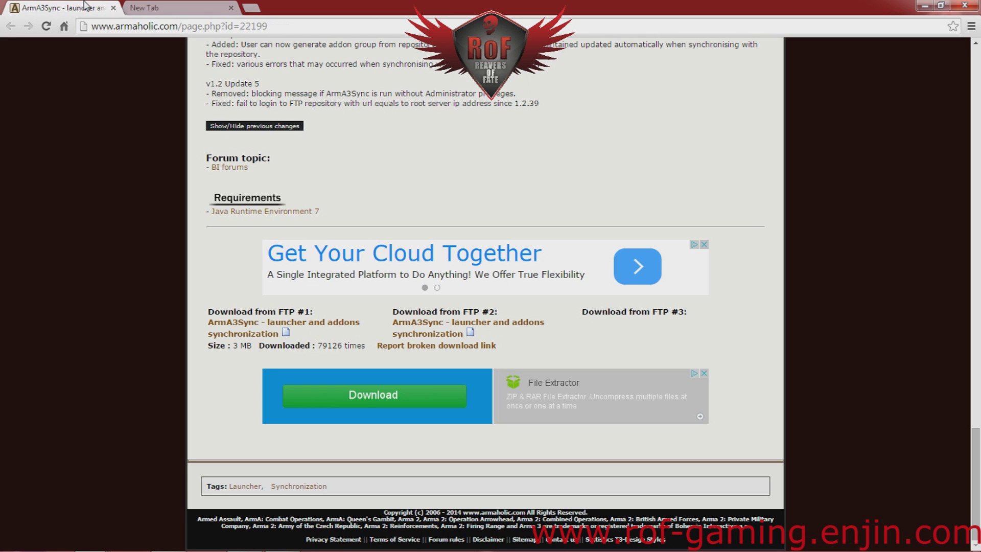
# Start the ArmA3Sync setup, accept the licence agreement and confirm installing into the existing C:\Program Files (x86)\ArmA3Sync folder
pyautogui.click(924, 5)
pyautogui.click(525, 291)
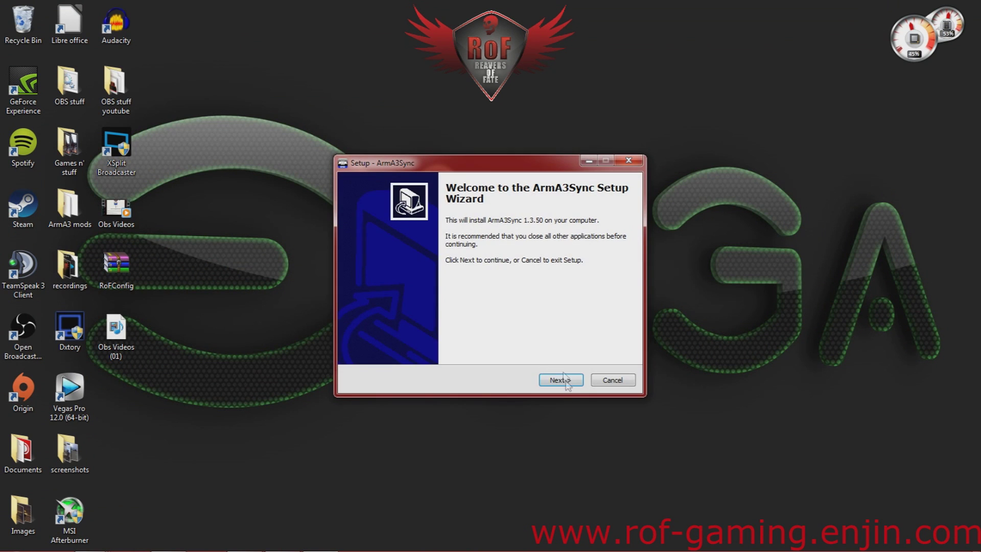
pyautogui.click(562, 381)
pyautogui.click(381, 342)
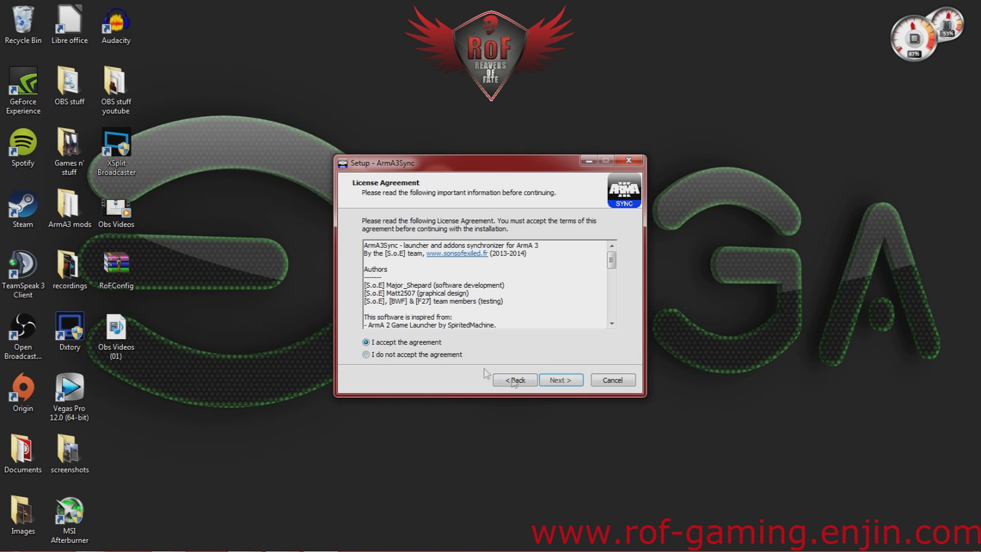
pyautogui.click(560, 379)
pyautogui.click(561, 379)
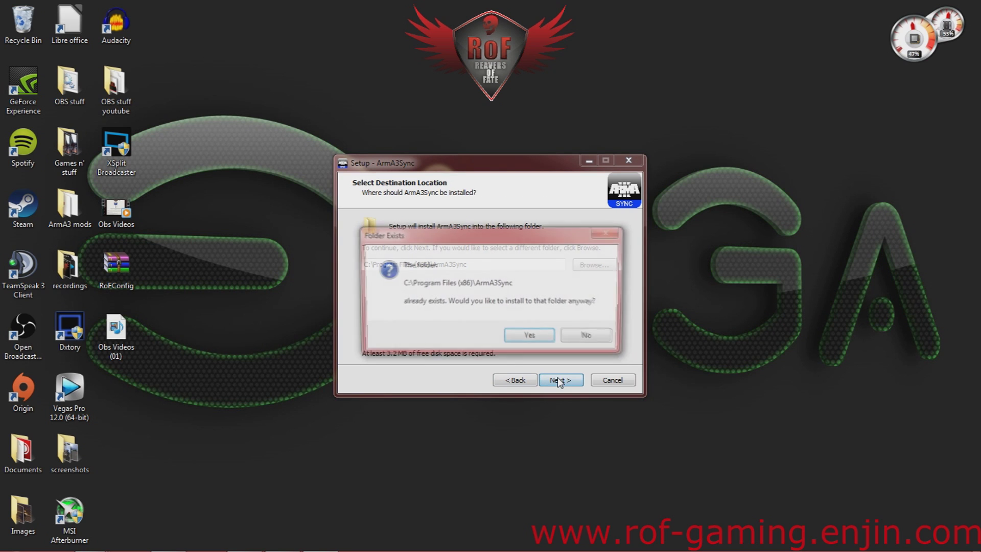
pyautogui.click(534, 339)
pyautogui.click(561, 380)
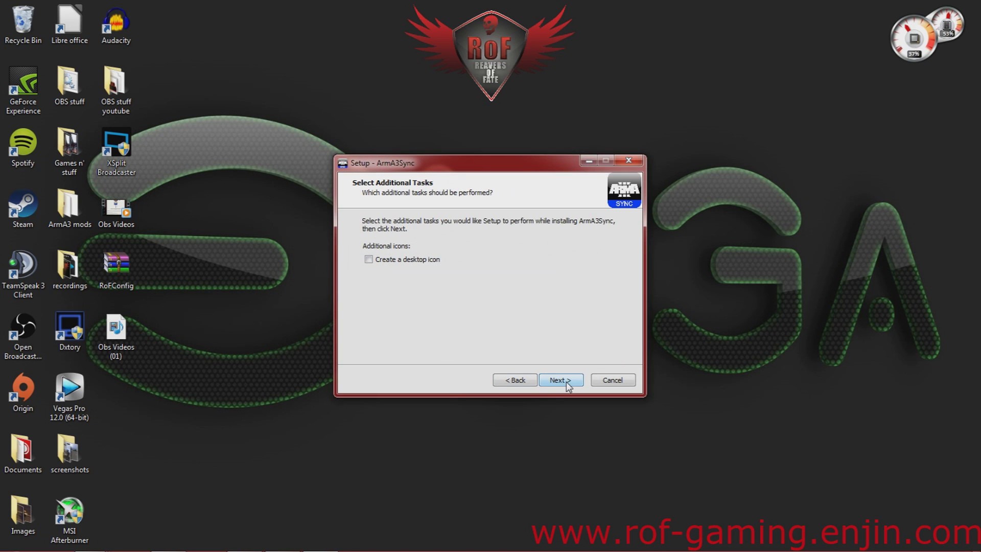
# Enable the desktop icon, install ArmA3Sync and finish the setup with the program launching
pyautogui.click(399, 259)
pyautogui.click(561, 379)
pyautogui.click(561, 380)
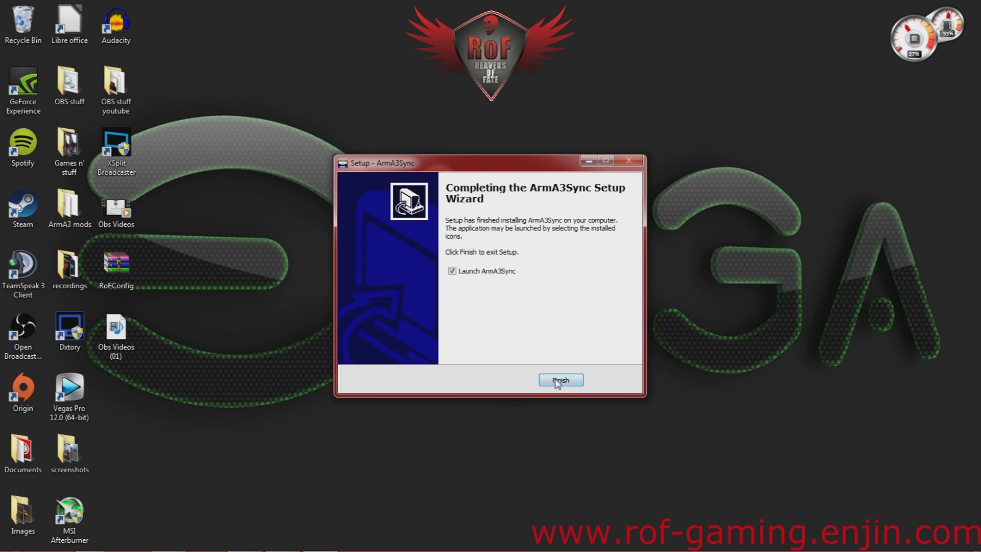
pyautogui.click(561, 379)
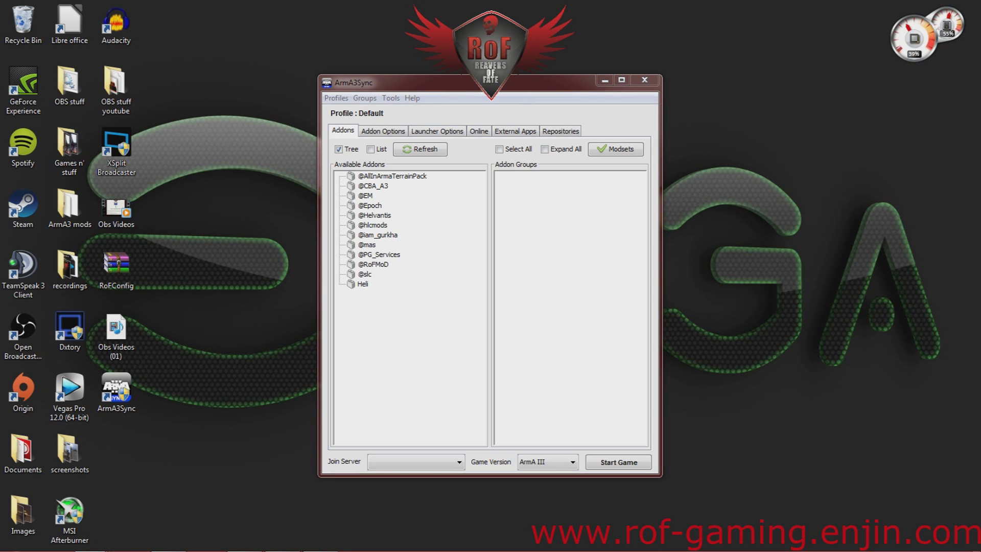
# Open the auto-config import dialog in ArmA3Sync
pyautogui.click(409, 99)
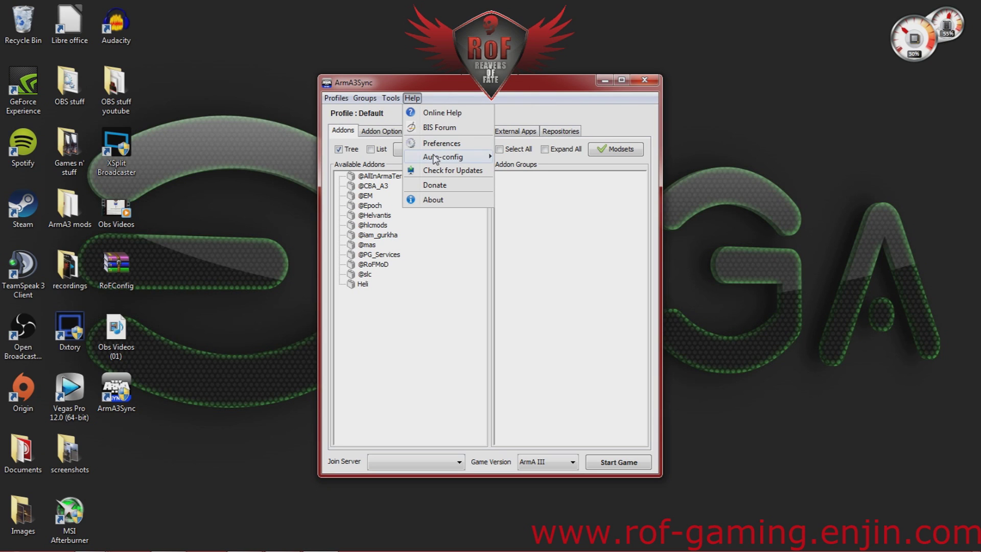
pyautogui.moveTo(437, 159)
pyautogui.click(522, 157)
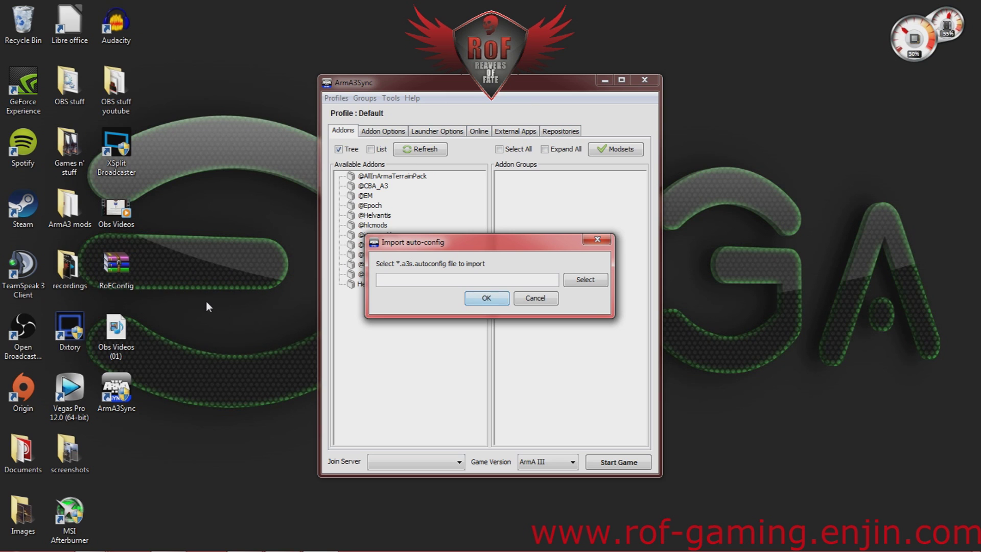
# Extract RoF.a3s.autoconfig from the RoFConfig archive to the desktop and close the archive
pyautogui.doubleClick(127, 272)
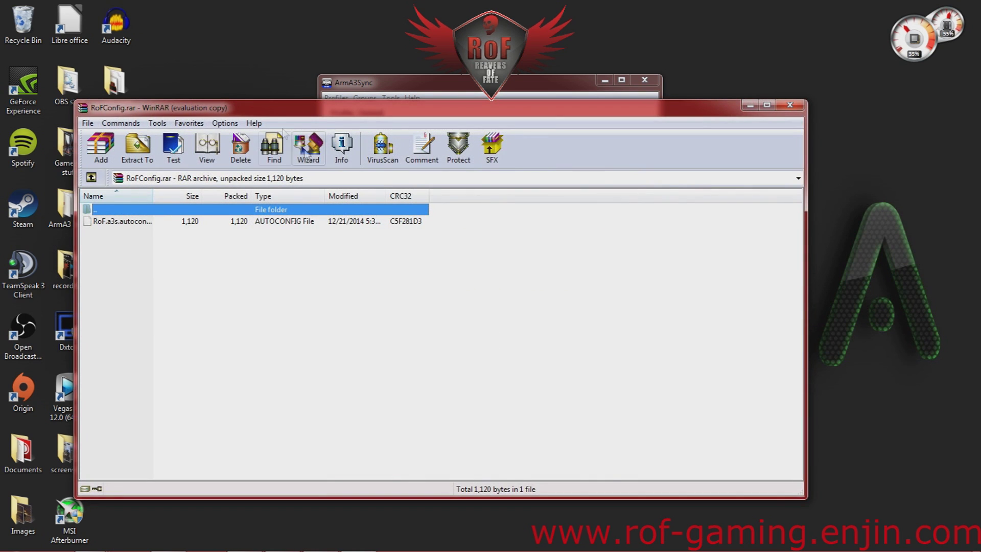
pyautogui.moveTo(273, 115); pyautogui.dragTo(604, 111)
pyautogui.moveTo(432, 216); pyautogui.dragTo(118, 456)
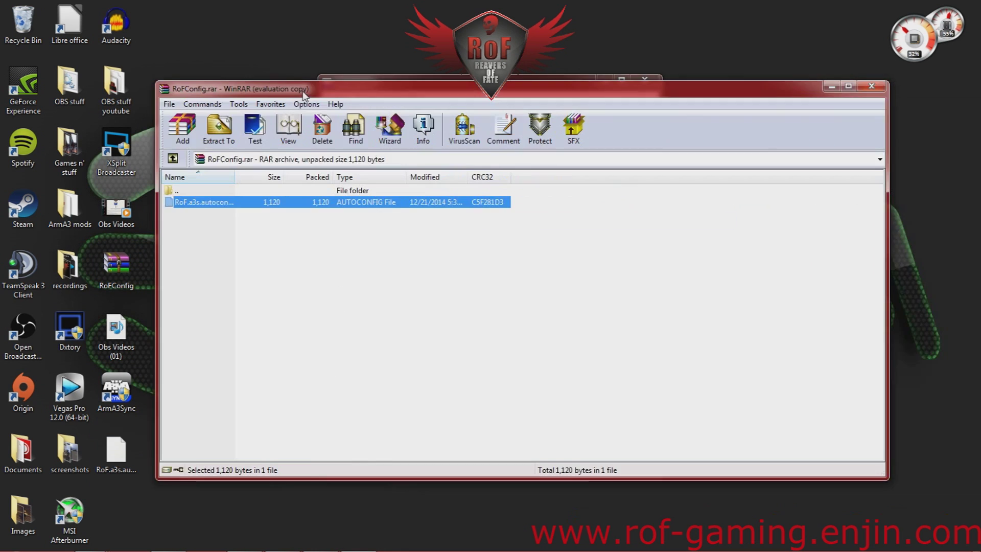
pyautogui.moveTo(560, 103); pyautogui.dragTo(309, 89)
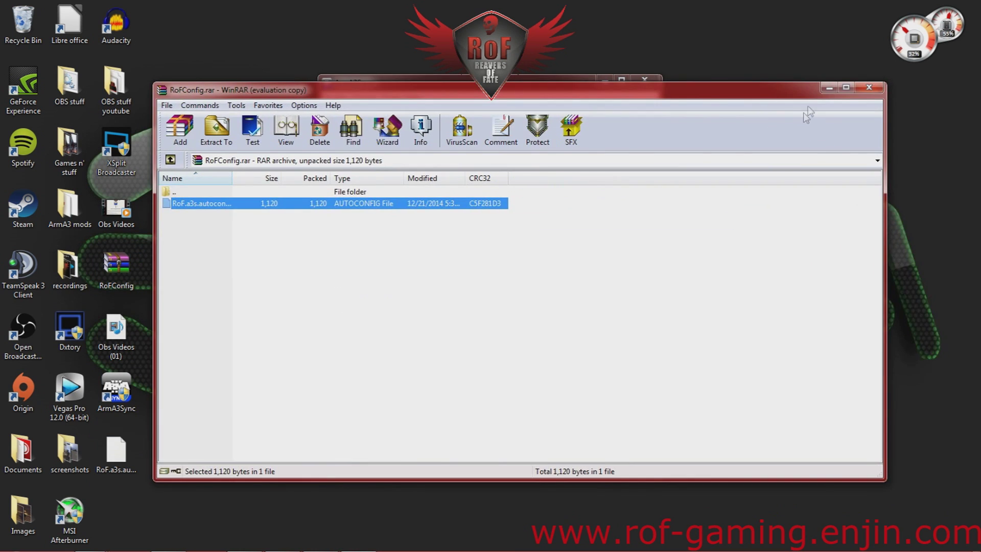
pyautogui.click(869, 87)
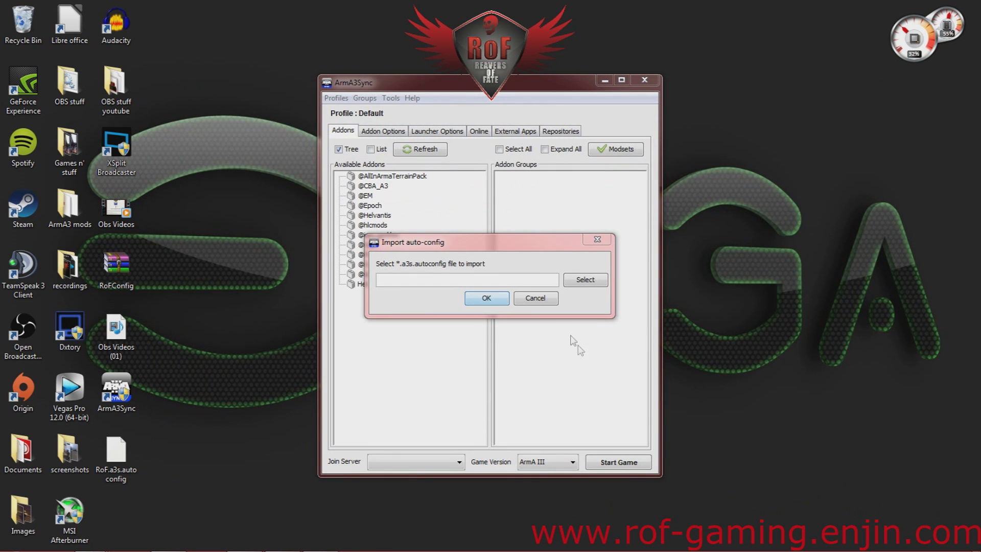
# Import the RoF.a3s.autoconfig file from the desktop as the auto-config
pyautogui.click(588, 281)
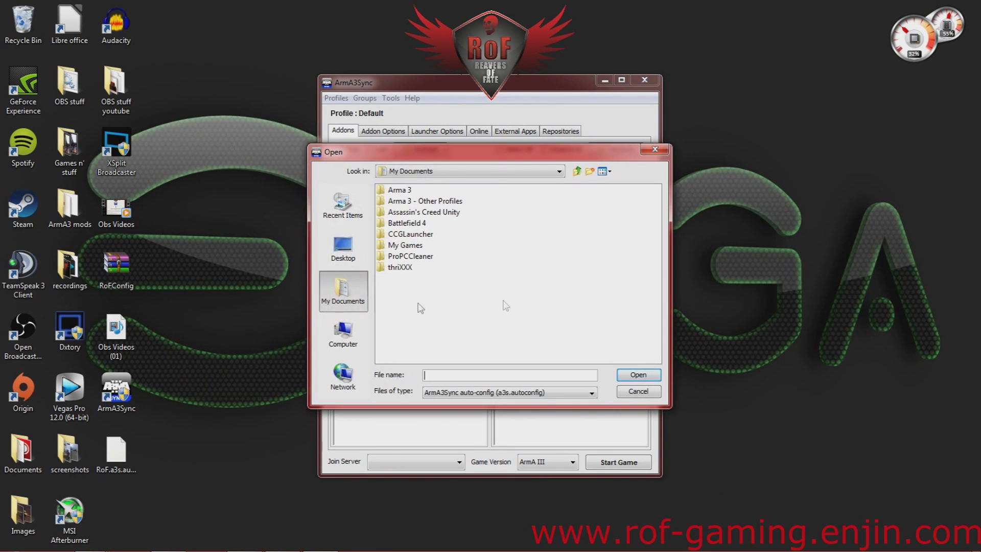
pyautogui.click(347, 263)
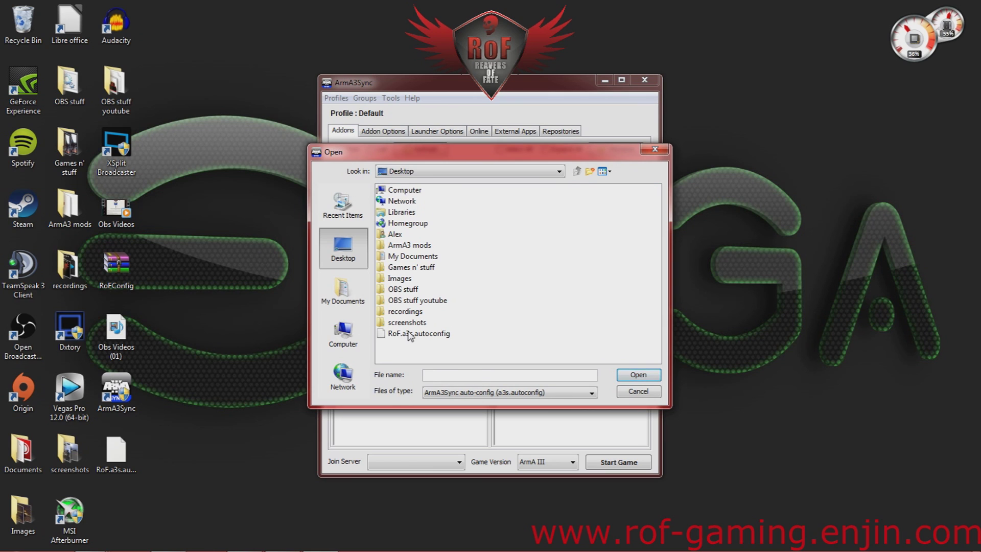
pyautogui.click(410, 334)
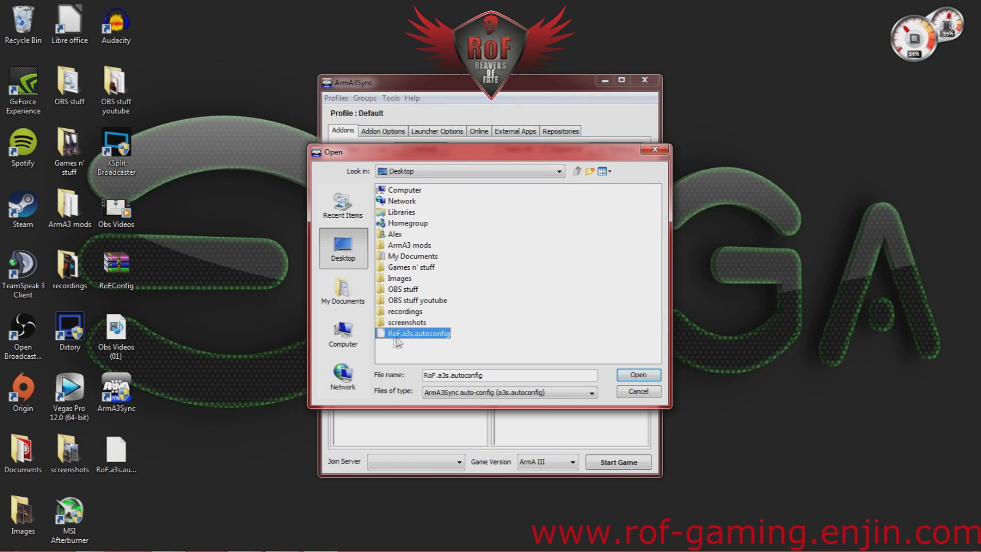
pyautogui.click(639, 378)
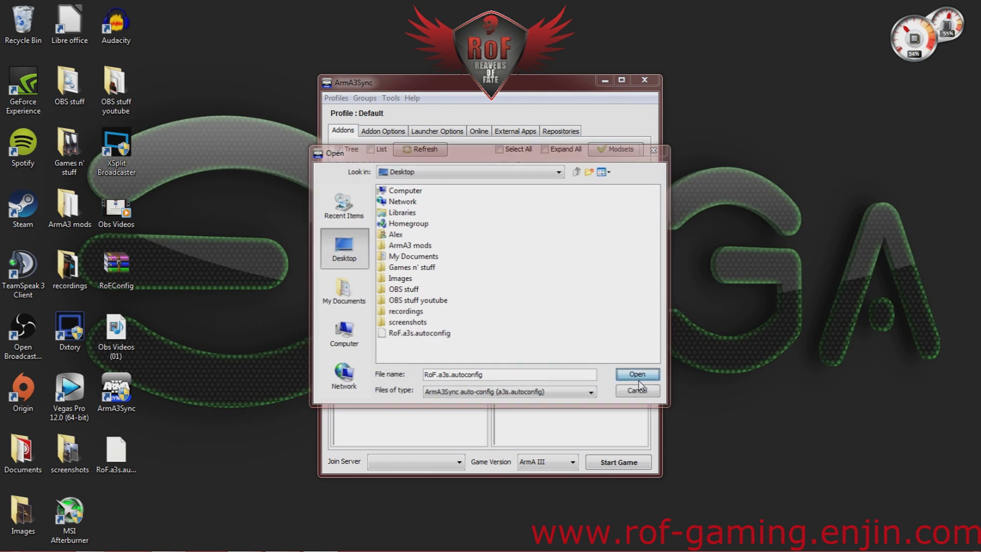
pyautogui.click(488, 300)
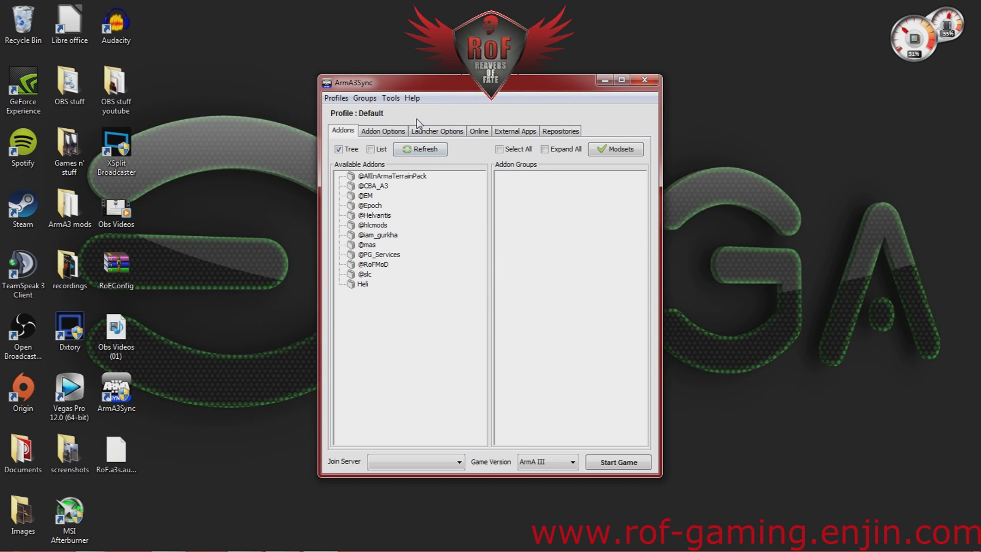
# Switch the active profile to Reavers of Fate -RoF- and refresh the available addons
pyautogui.click(340, 100)
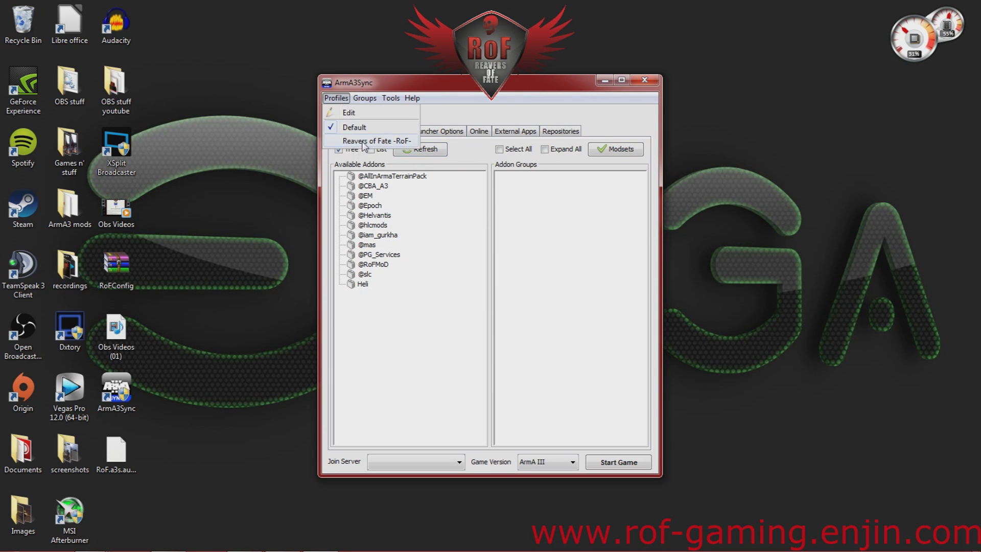
pyautogui.click(396, 144)
pyautogui.click(398, 148)
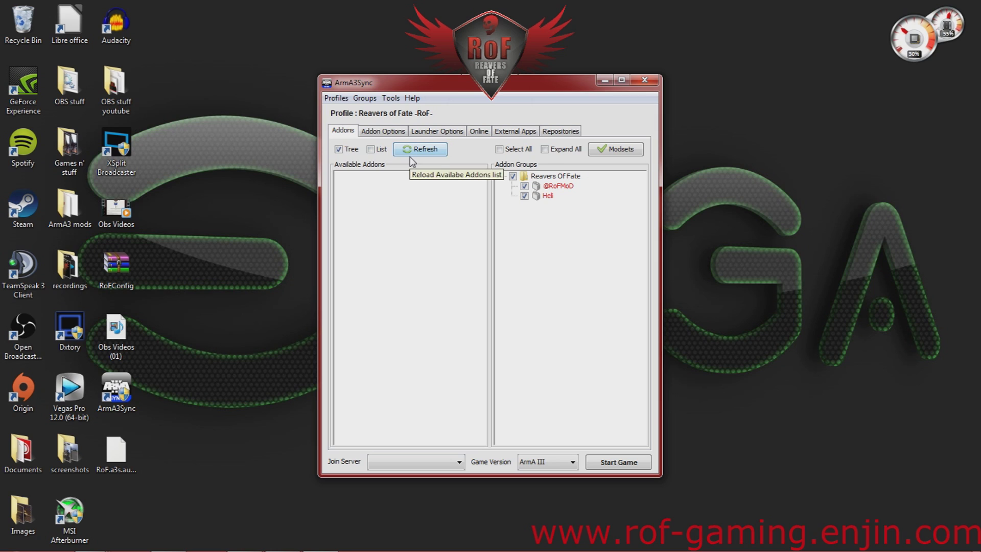
# Remove the d:\steam\steamapps\common\arma 3 entry from the profile's addon search directories
pyautogui.click(390, 133)
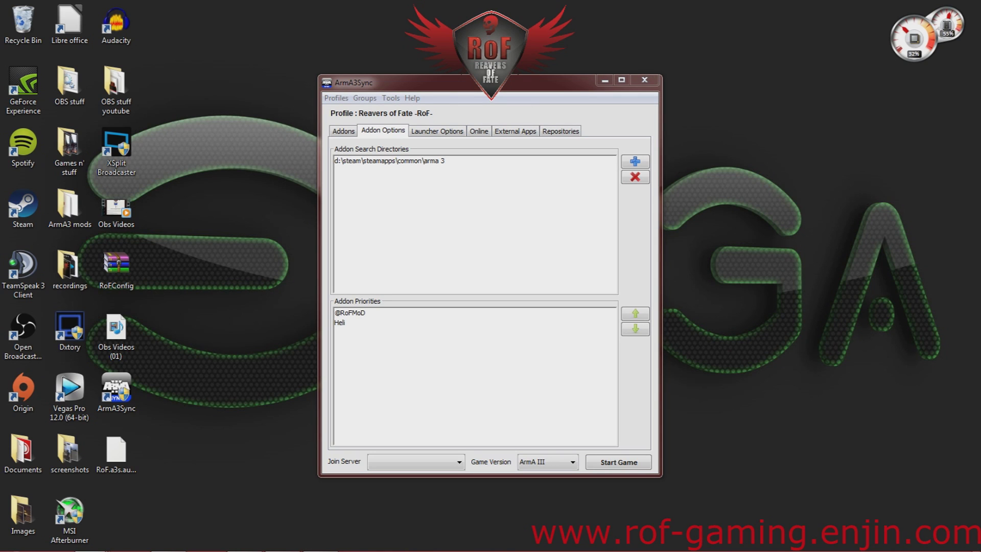
pyautogui.click(402, 162)
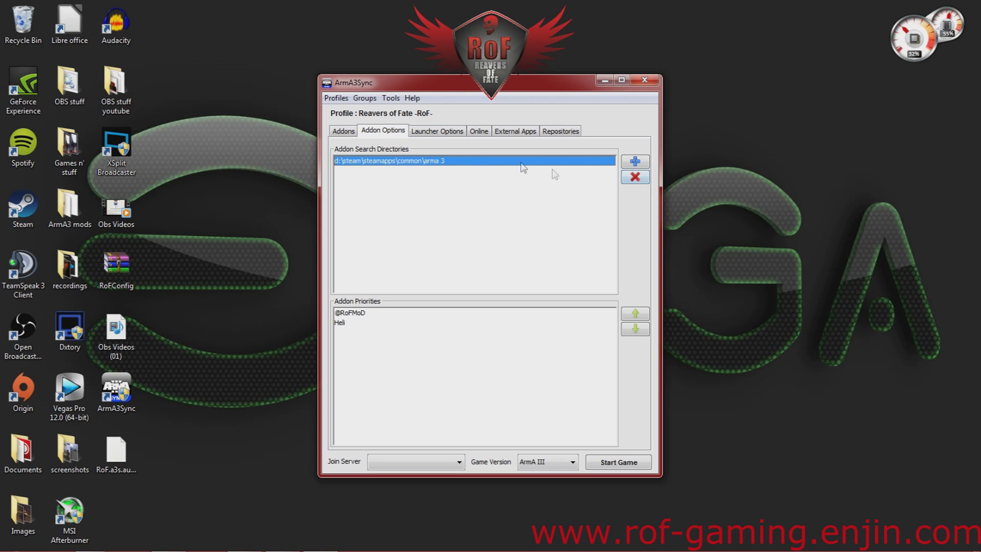
pyautogui.click(633, 181)
pyautogui.click(644, 179)
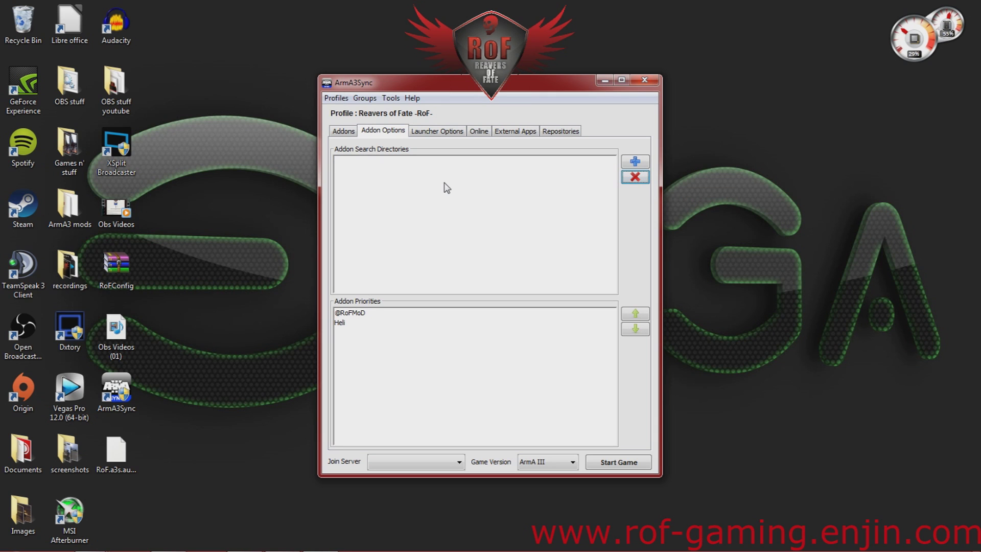
# Add C:\SteamLibrary\SteamApps\common\Arma 3 as an addon search directory
pyautogui.click(633, 162)
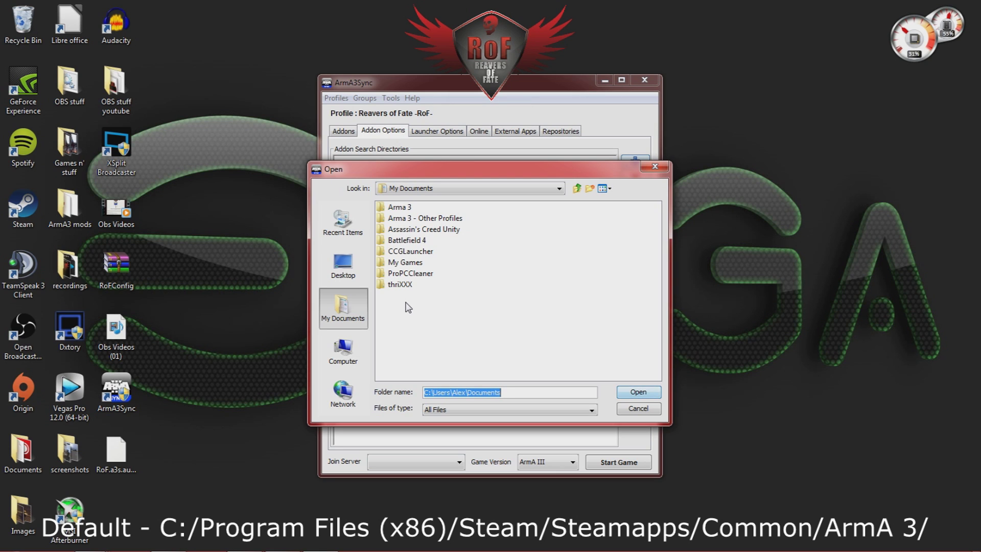
pyautogui.click(350, 271)
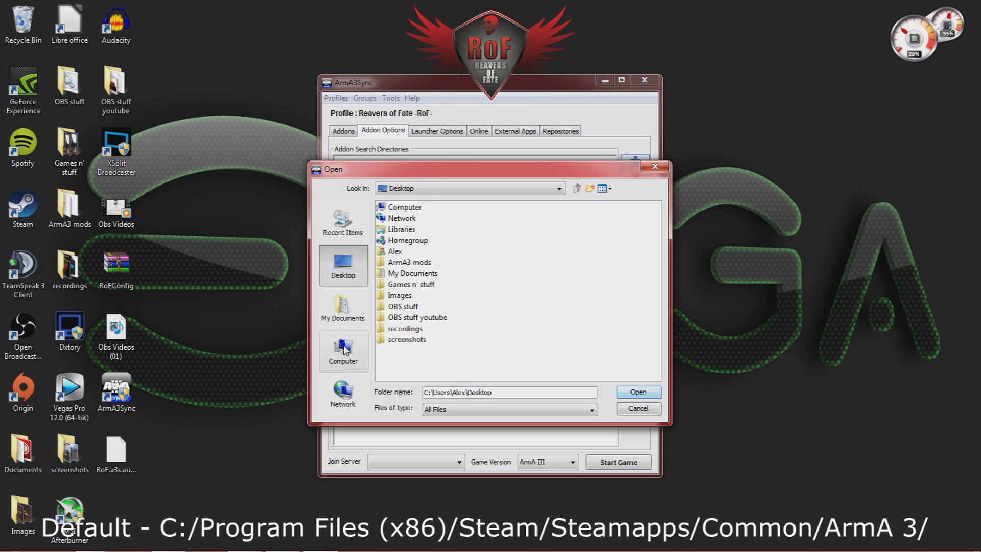
pyautogui.click(342, 364)
pyautogui.doubleClick(423, 207)
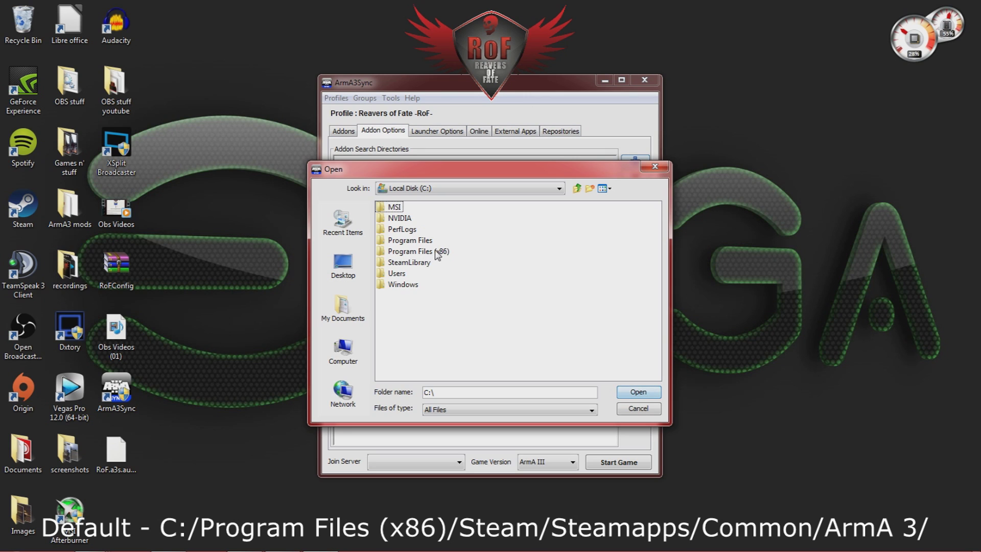
pyautogui.doubleClick(424, 263)
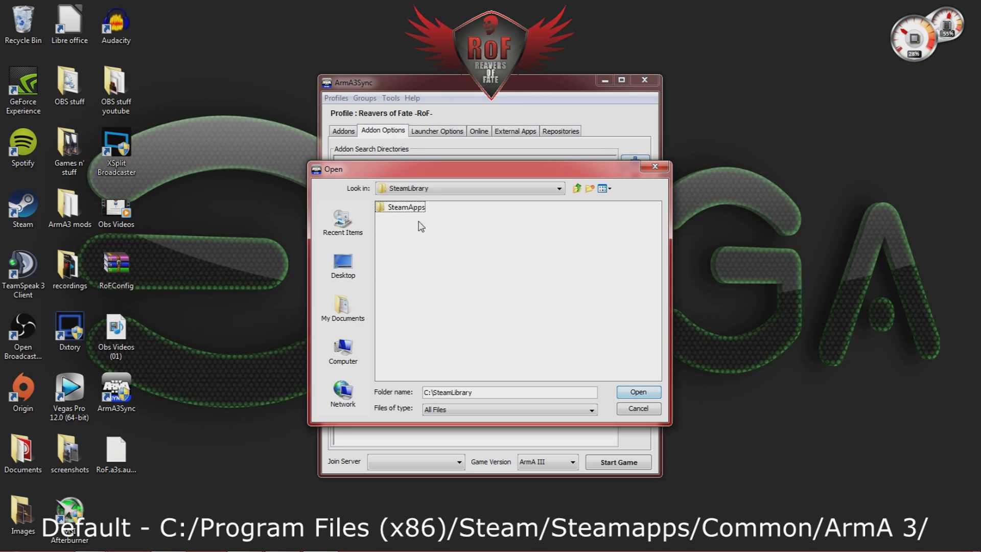
pyautogui.click(417, 210)
pyautogui.doubleClick(417, 210)
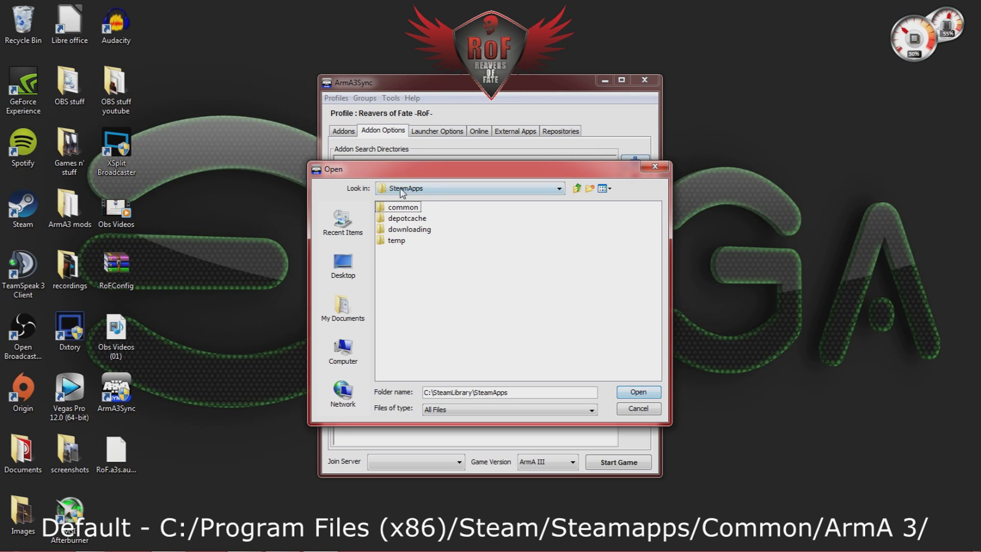
pyautogui.doubleClick(403, 208)
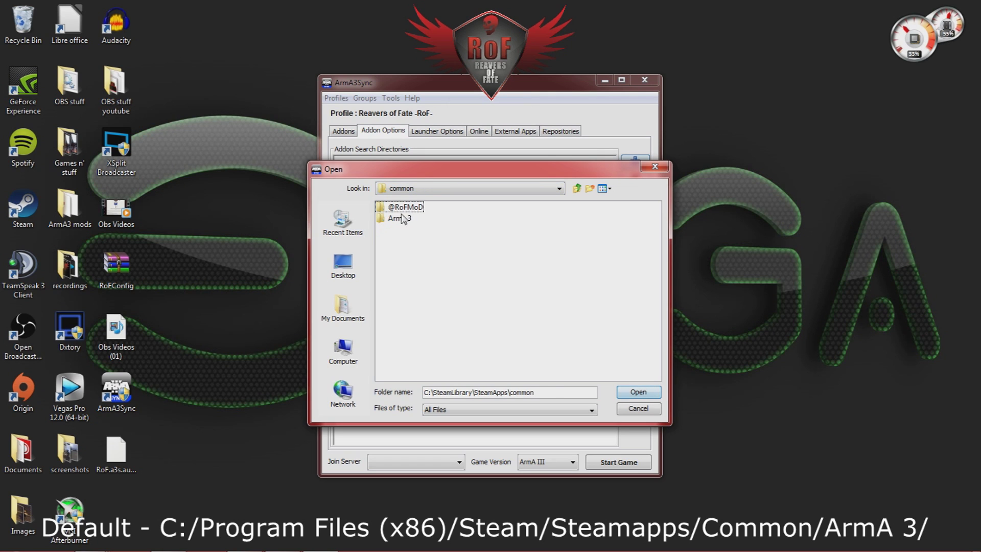
pyautogui.doubleClick(400, 219)
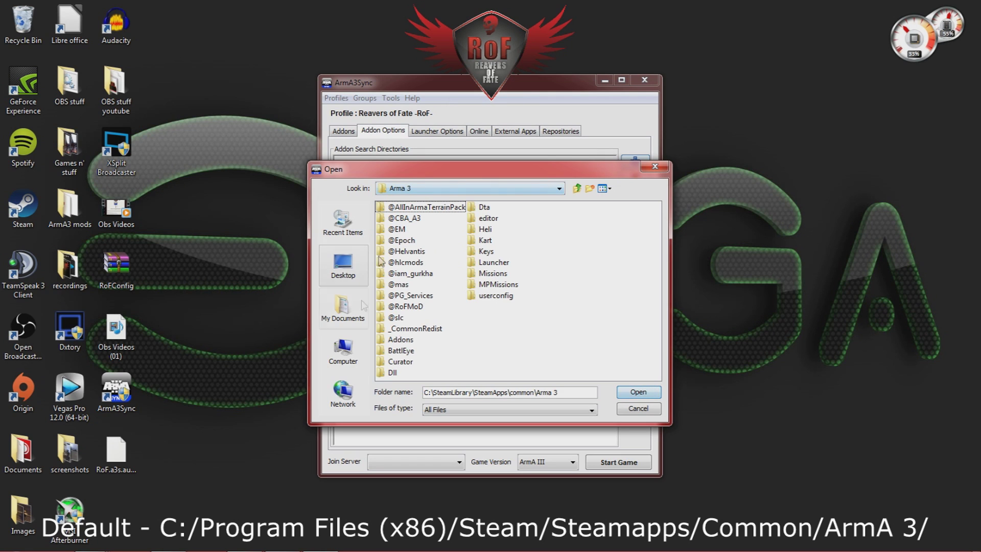
pyautogui.click(638, 392)
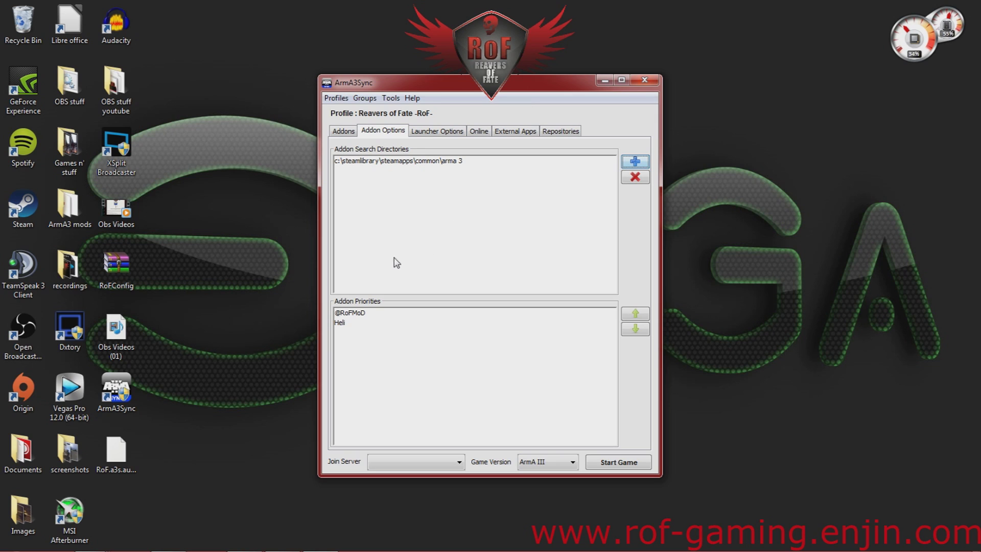
pyautogui.click(635, 162)
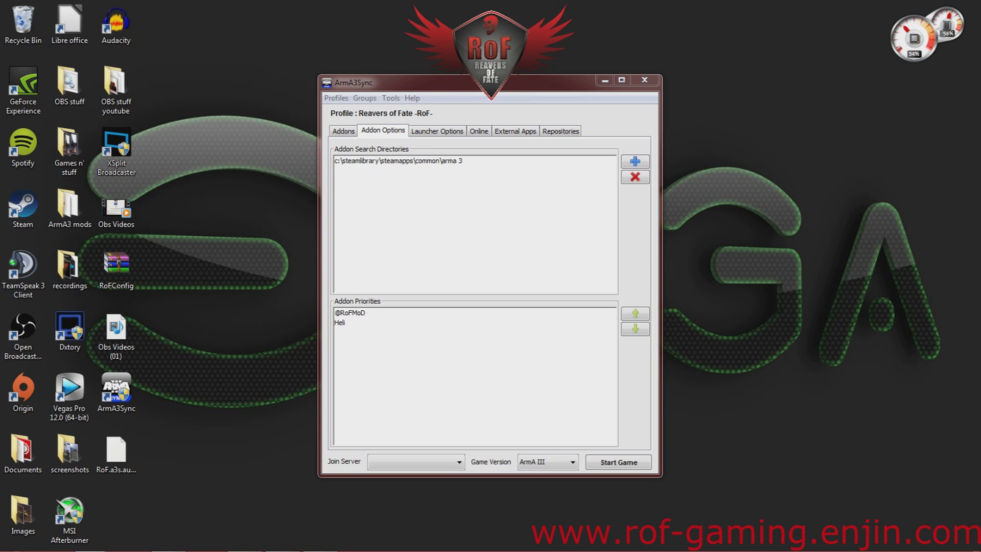
# Connect to the Reavers of Fate Altis Life addon repository
pyautogui.click(551, 133)
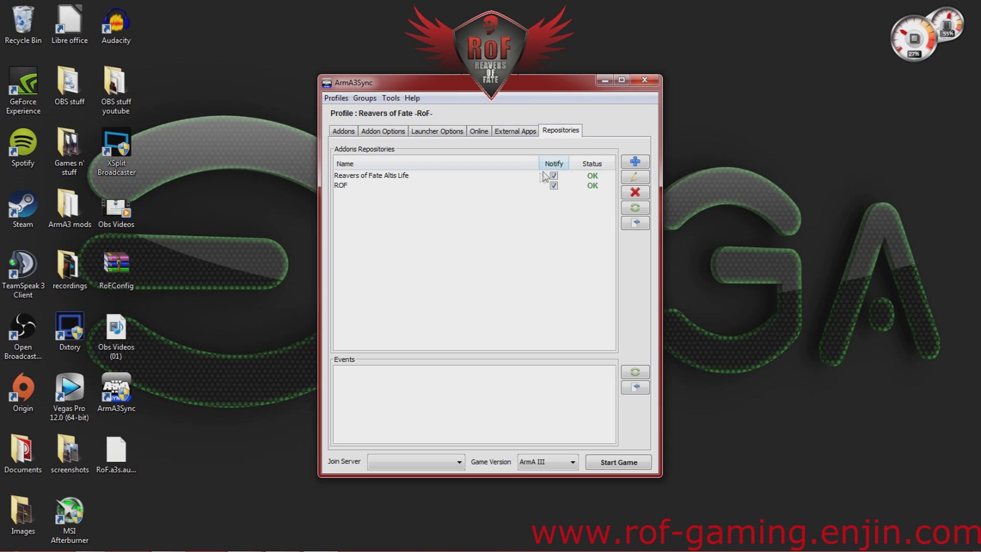
pyautogui.click(448, 180)
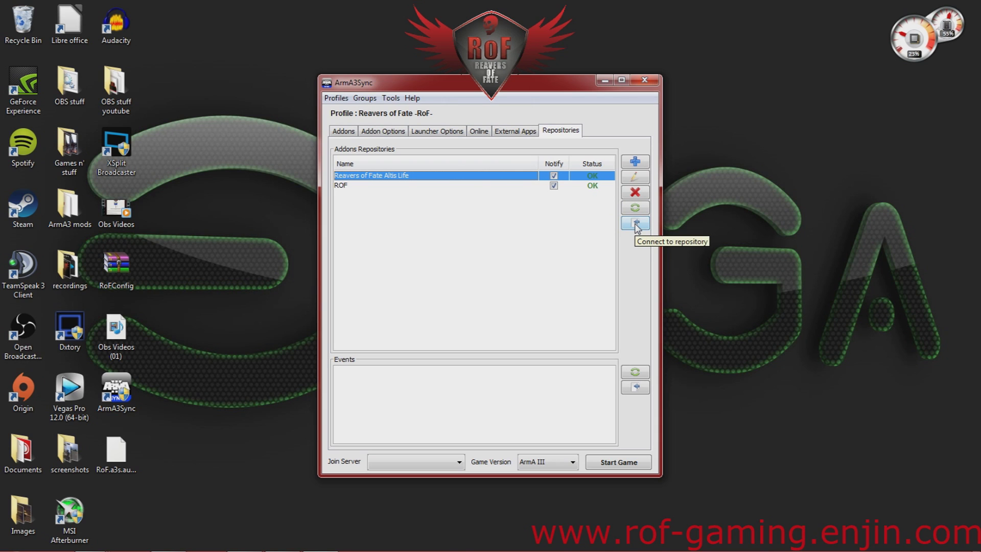
pyautogui.click(636, 224)
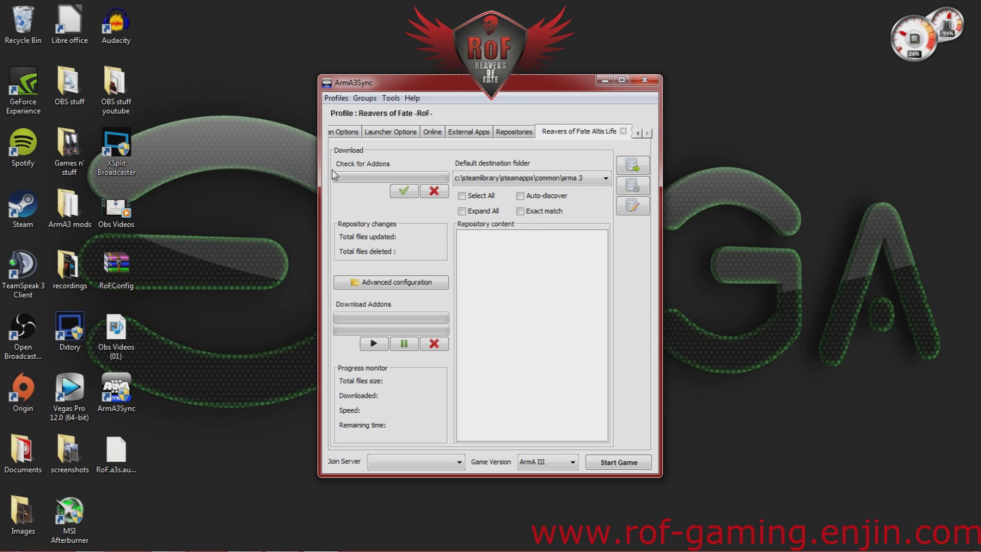
pyautogui.click(407, 195)
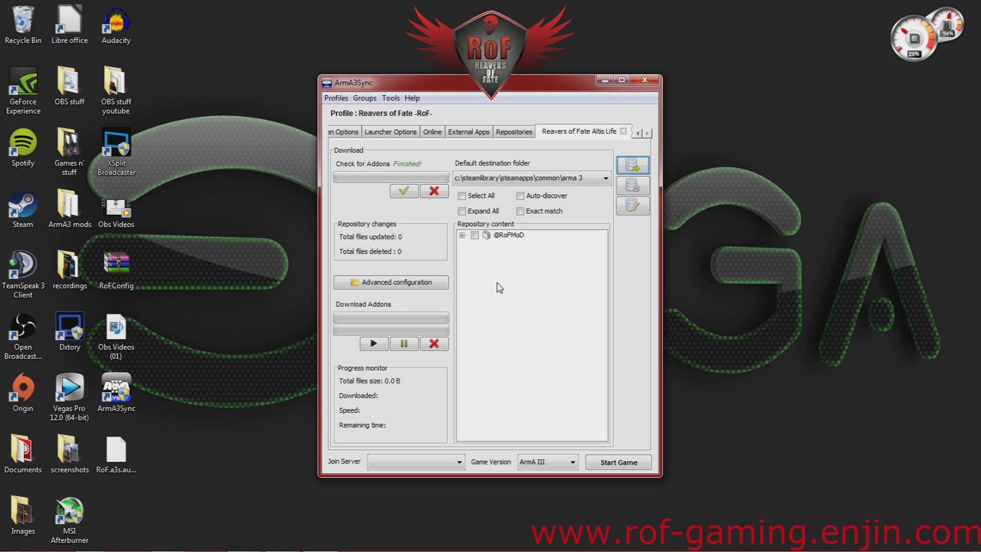
pyautogui.click(475, 235)
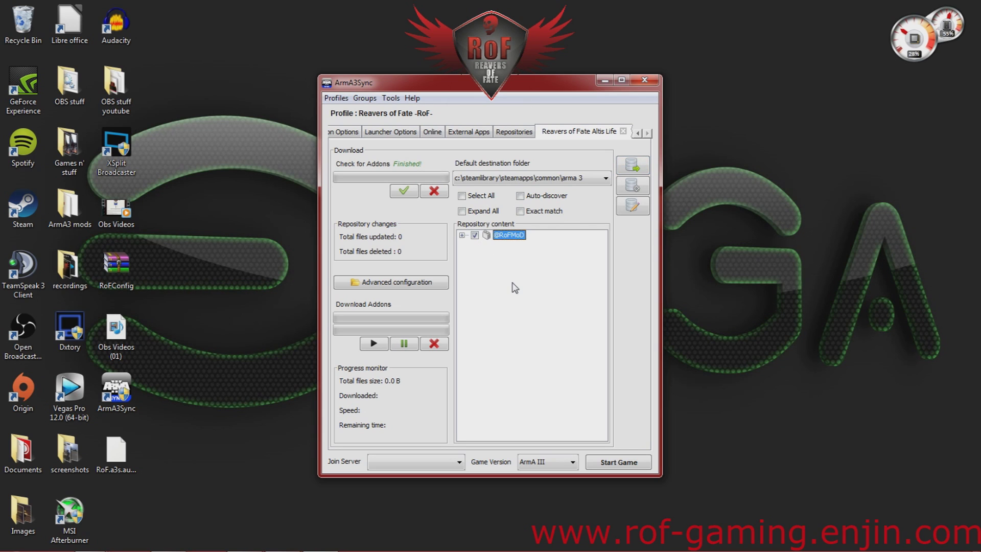
pyautogui.click(367, 344)
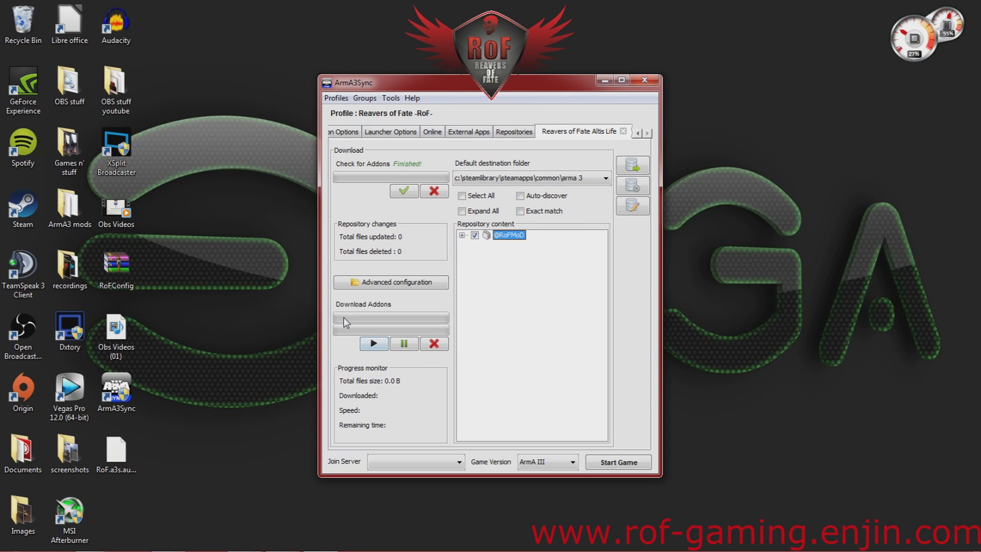